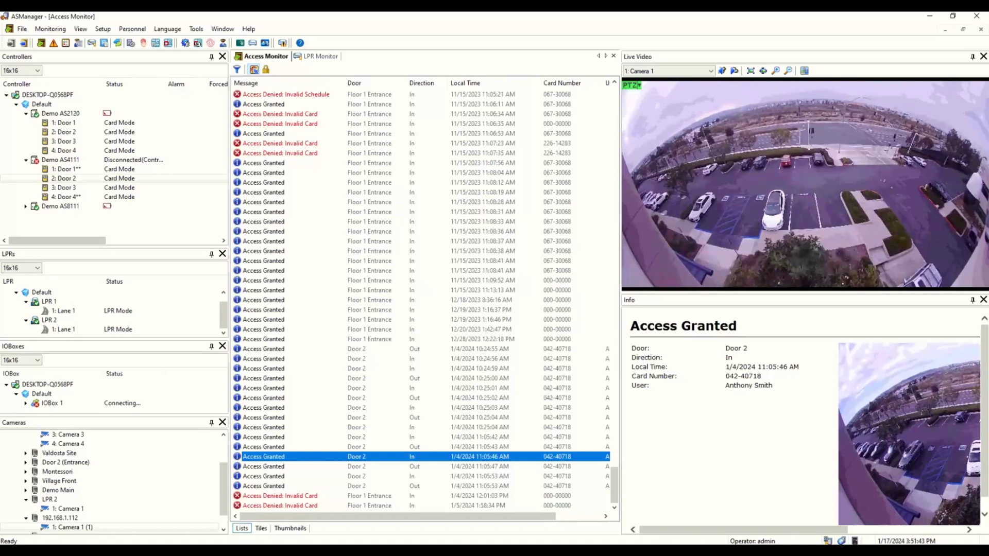
- Launch the ASDBManager application from the C:\Access Control\ASManager folder
key("super+e")
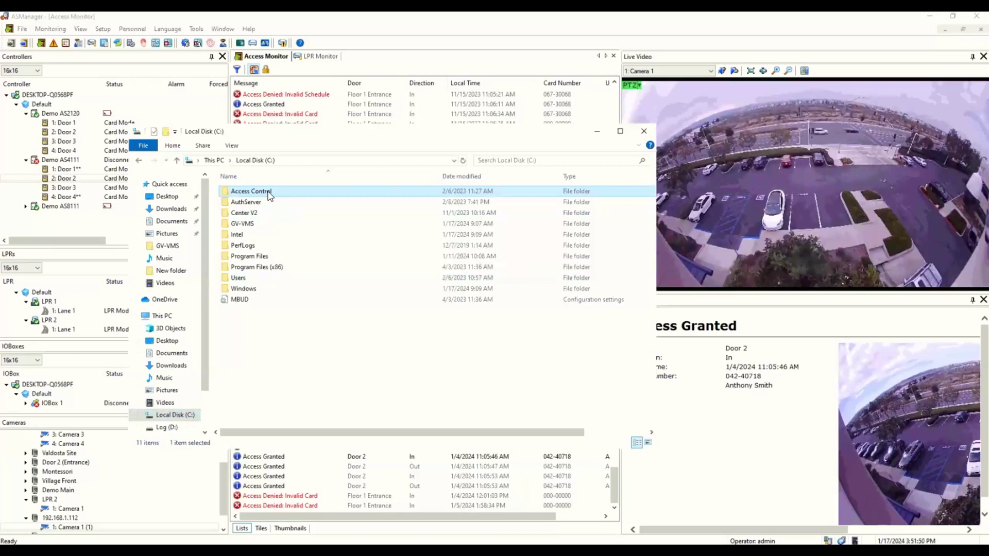
double_click(311, 193)
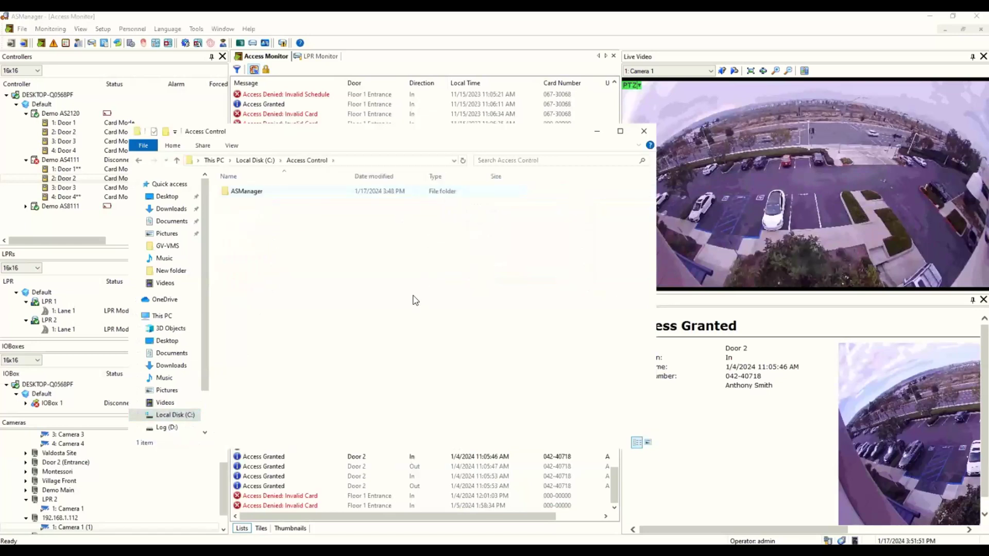
double_click(252, 194)
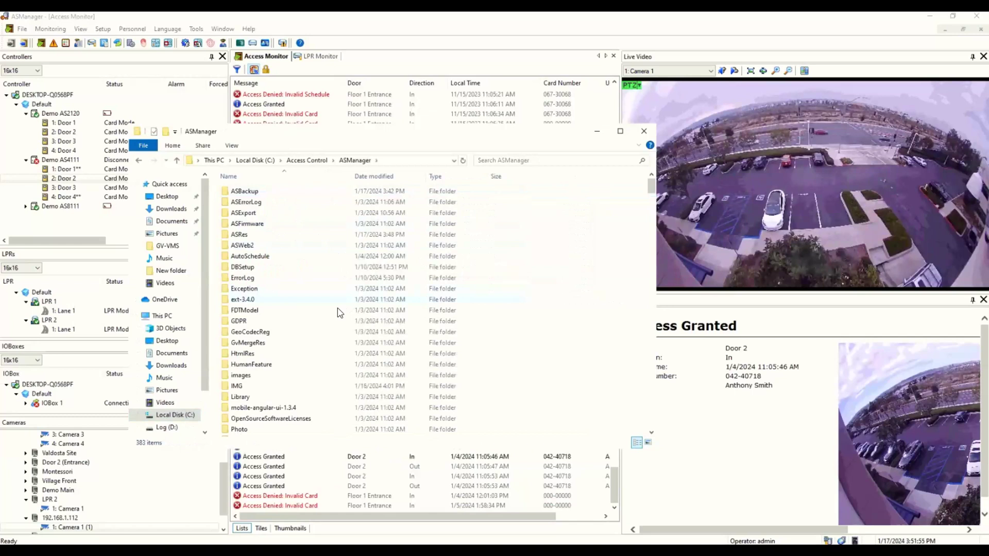
scroll(293, 324, "down", 5)
scroll(292, 326, "down", 10)
left_click(291, 323)
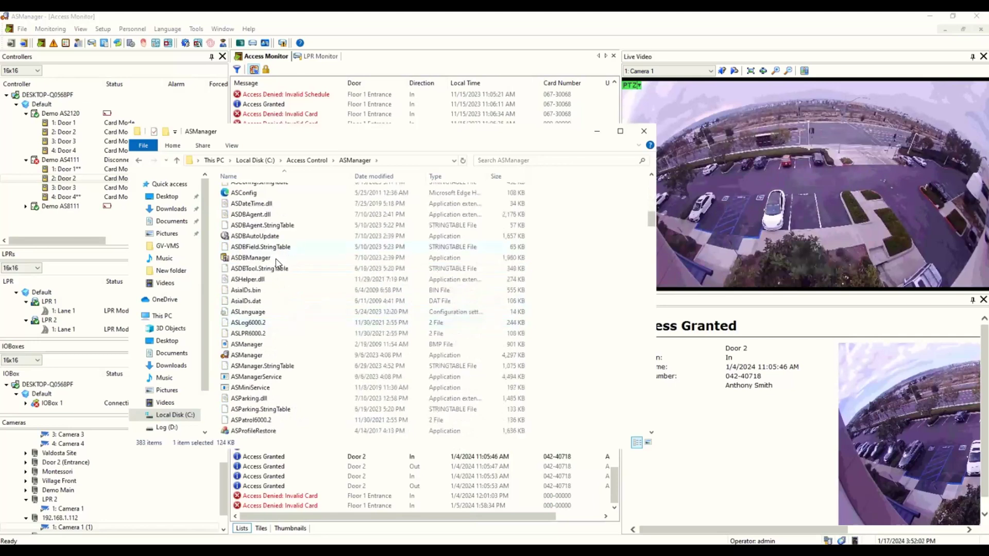
mouse_move(276, 263)
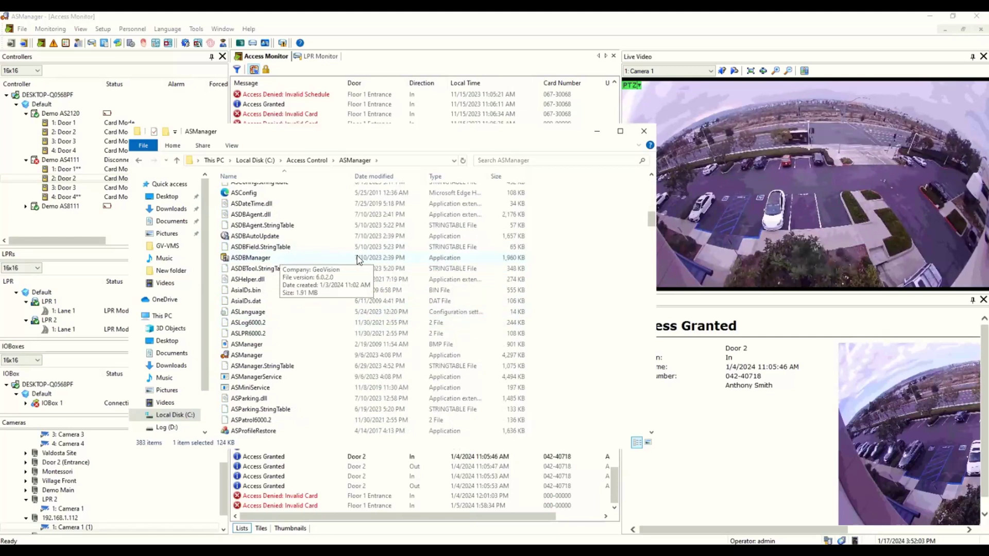
double_click(271, 258)
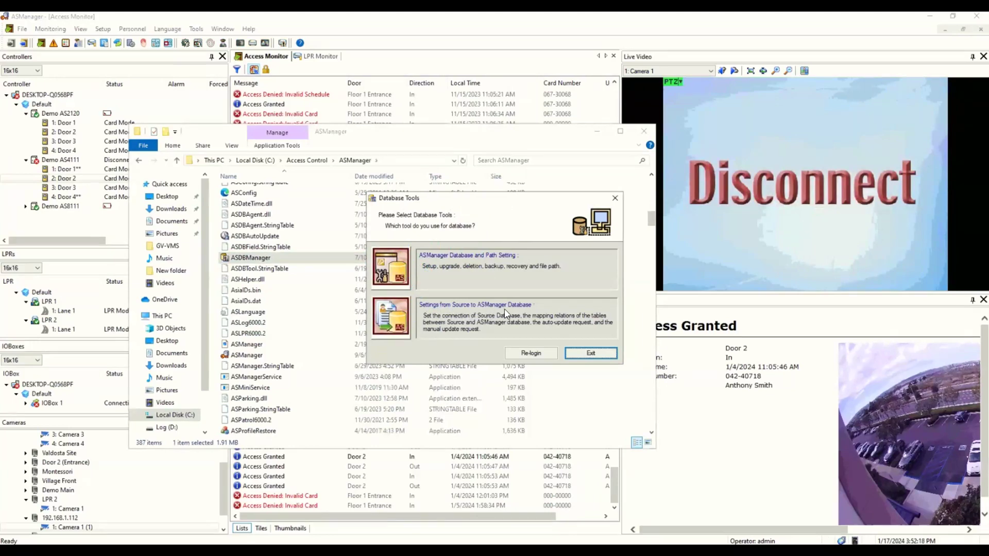
- Open the ASManager database backup settings and include account profiles, stored in the ASBackup\AccountProfile\20240117 folder
left_click(395, 269)
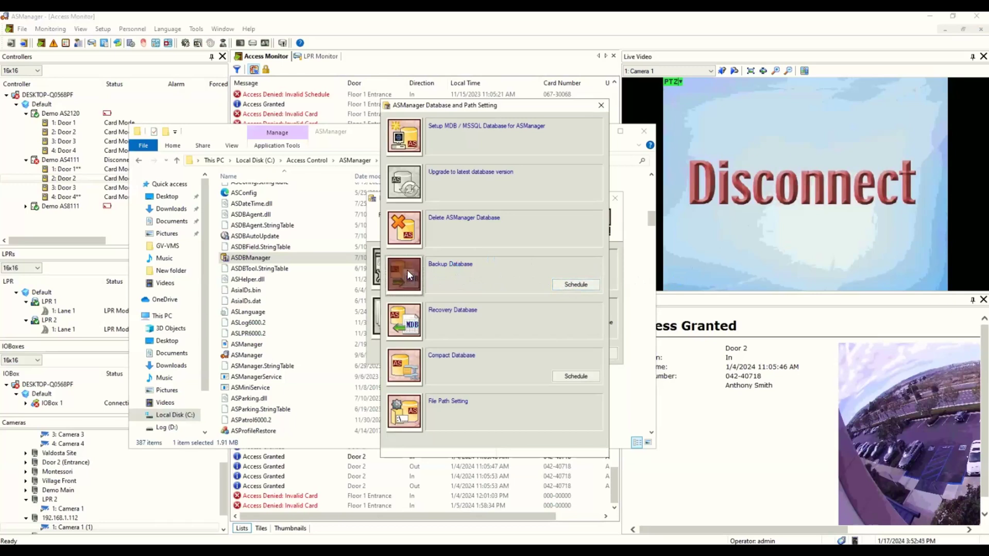
left_click(407, 270)
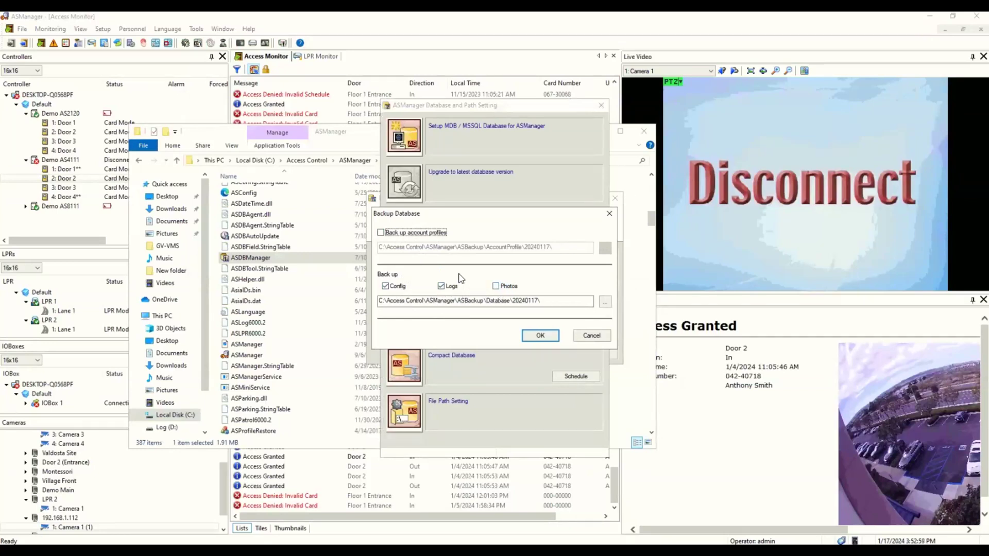
left_click(382, 233)
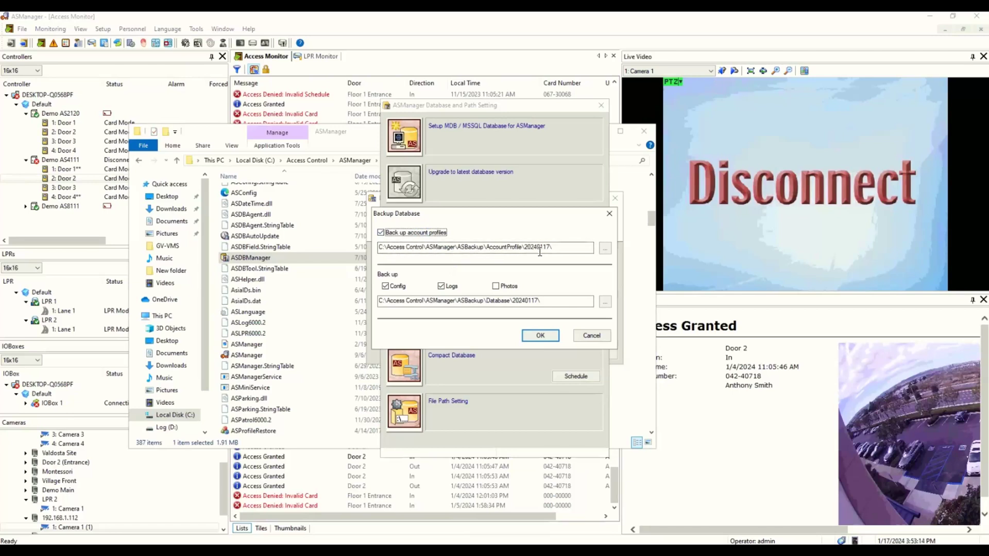
left_click(605, 249)
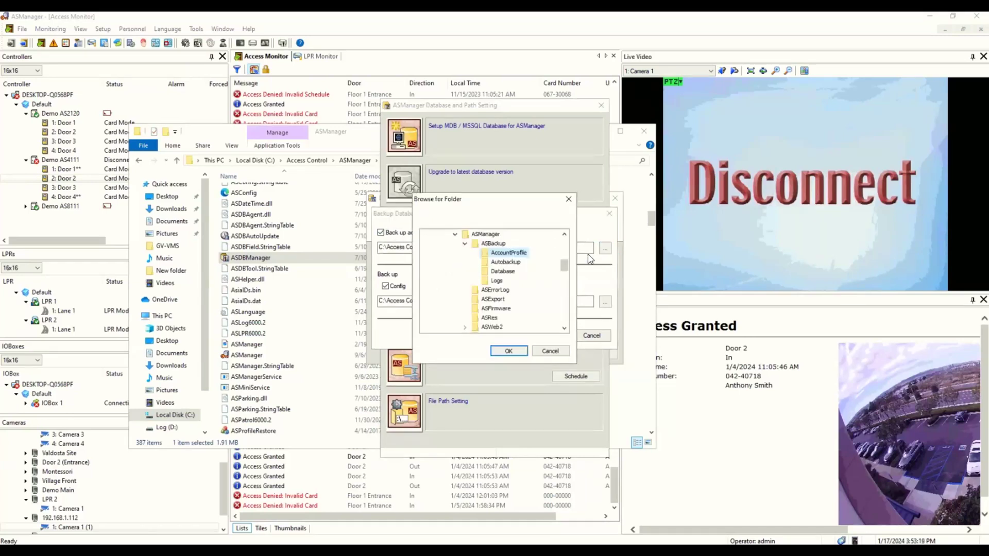
left_click_drag(565, 266, 566, 323)
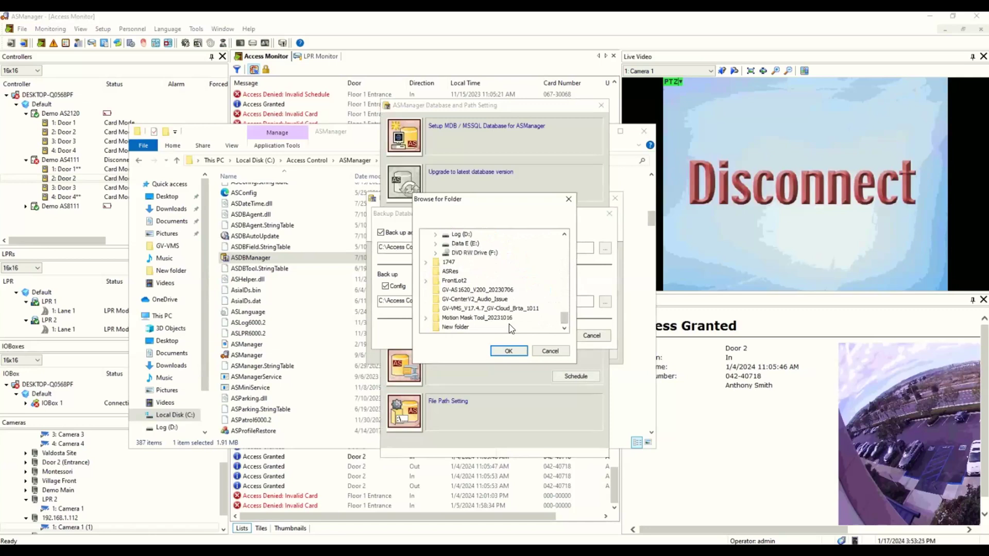
left_click(509, 351)
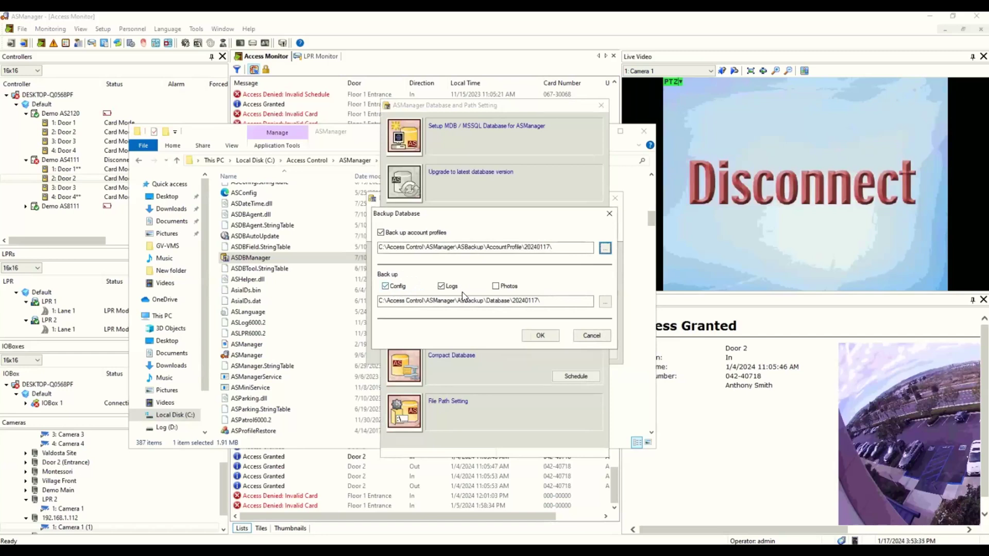
- Add photos to the config and logs backup, run it to the ASBackup\Database\20240117 folder, and close the backup report
left_click(497, 287)
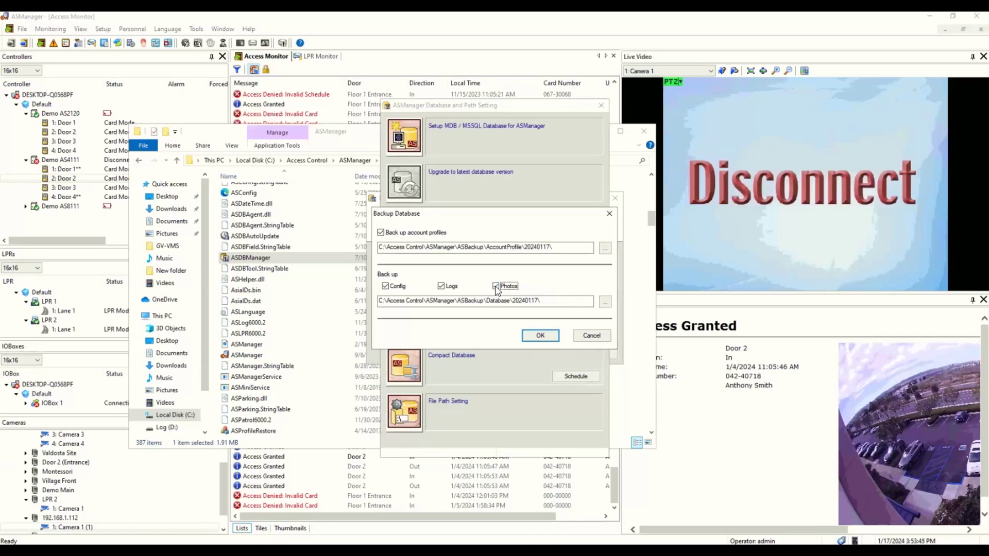
left_click(600, 304)
left_click(540, 336)
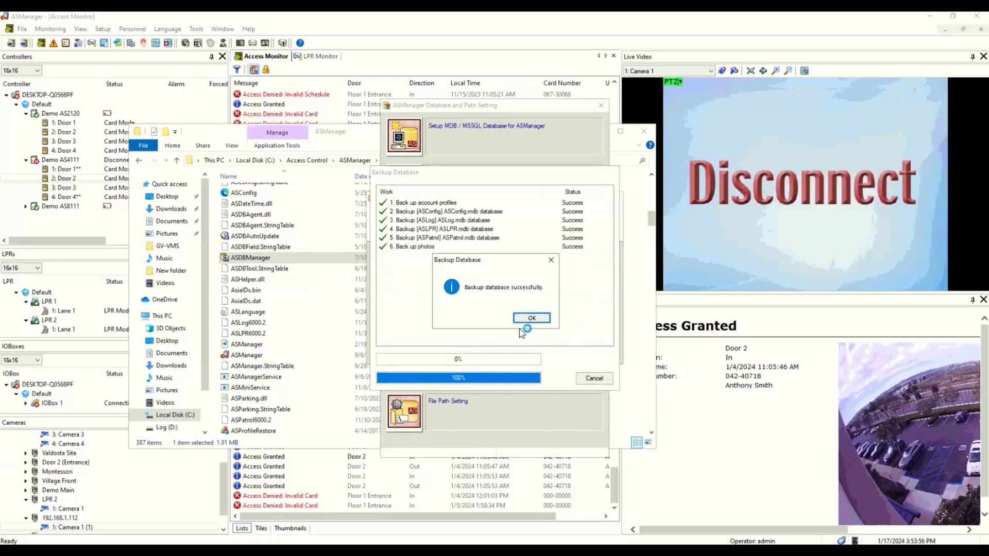
left_click(532, 320)
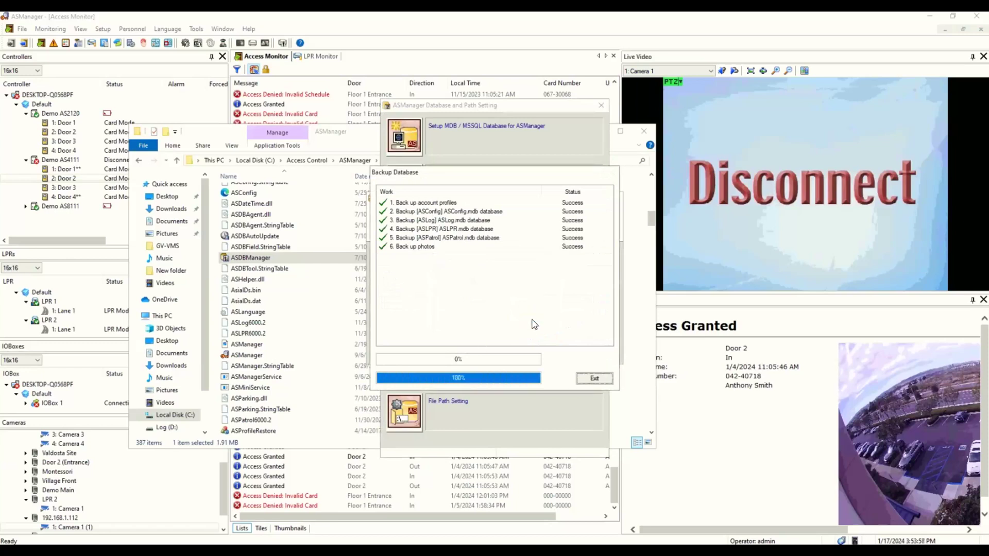
left_click(597, 380)
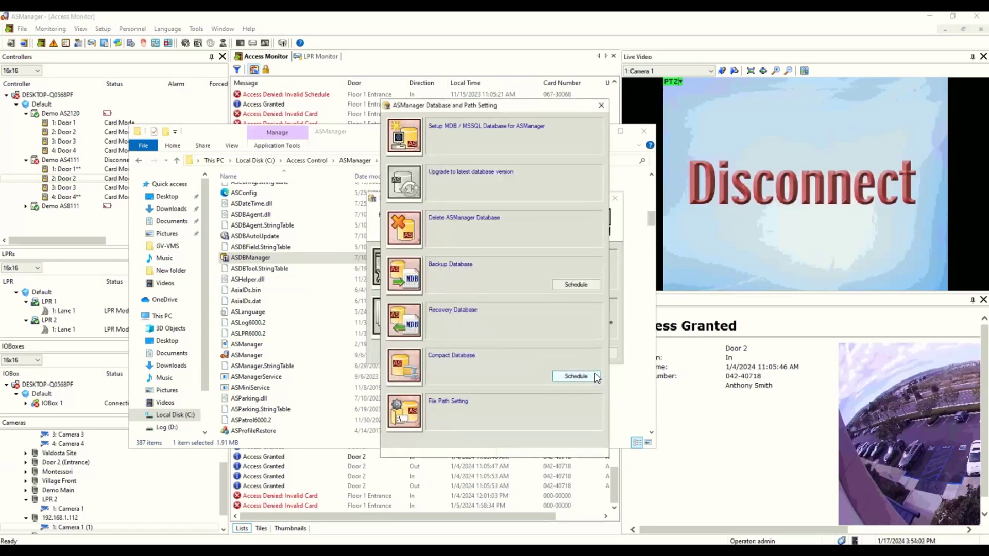
- Try enabling a scheduled database backup with photos and account data included, and discard the schedule settings
left_click(571, 286)
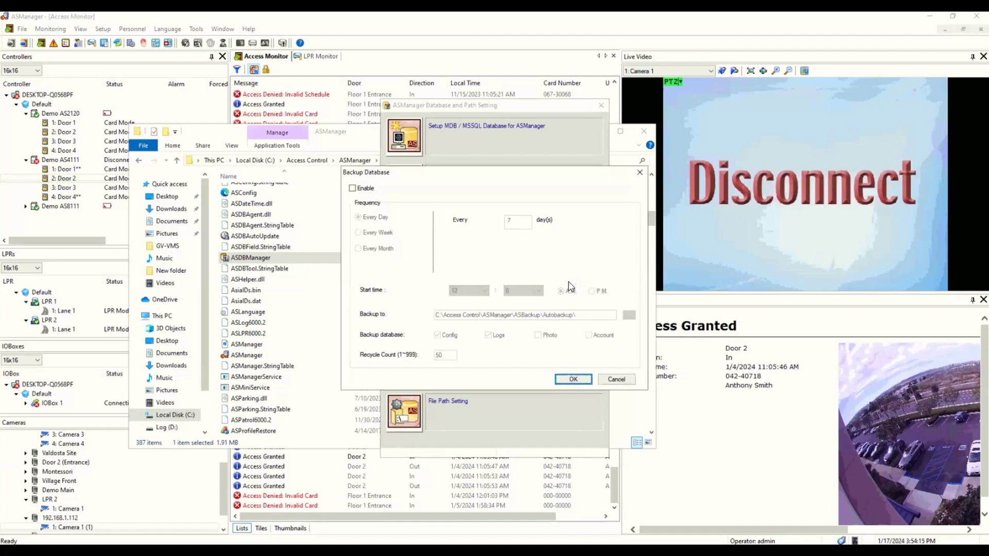
left_click(354, 189)
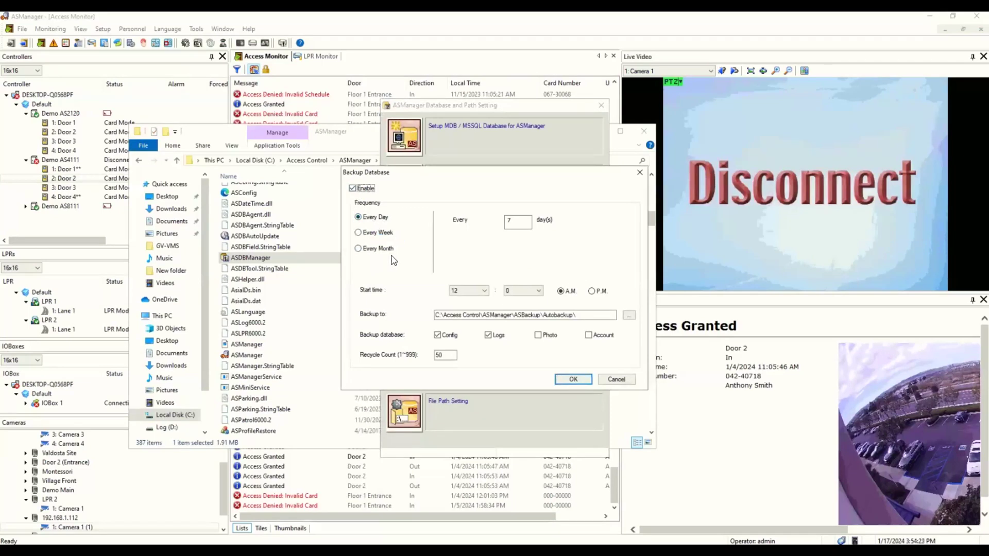
left_click(515, 221)
left_click(540, 336)
left_click(587, 336)
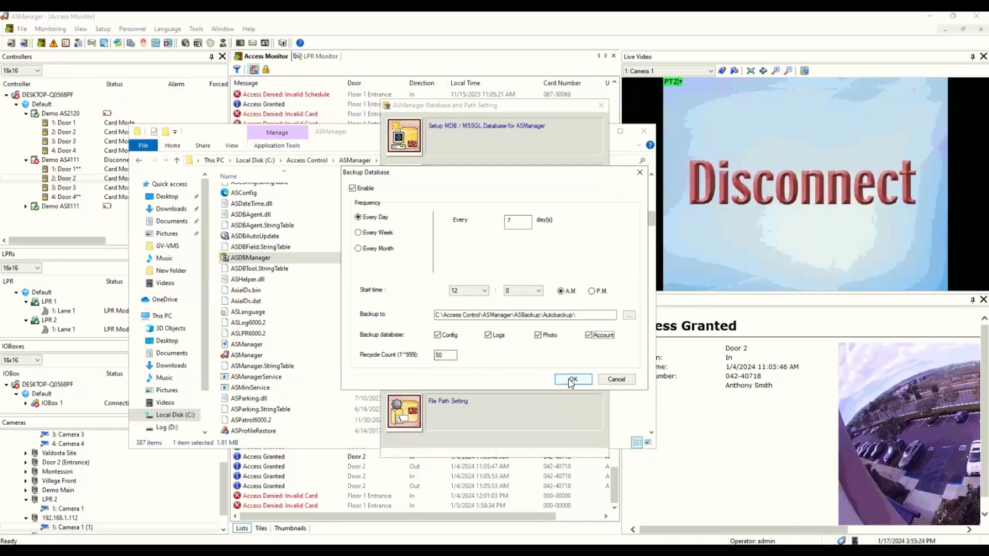
left_click(632, 381)
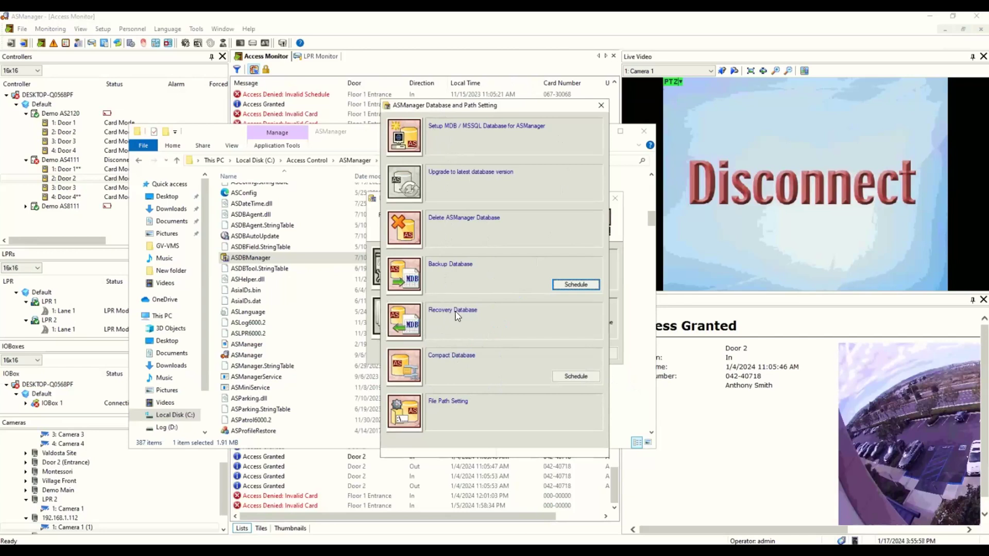
- Open the database recovery settings, enable restoring account profiles, and browse their backup folders without choosing one
left_click(402, 327)
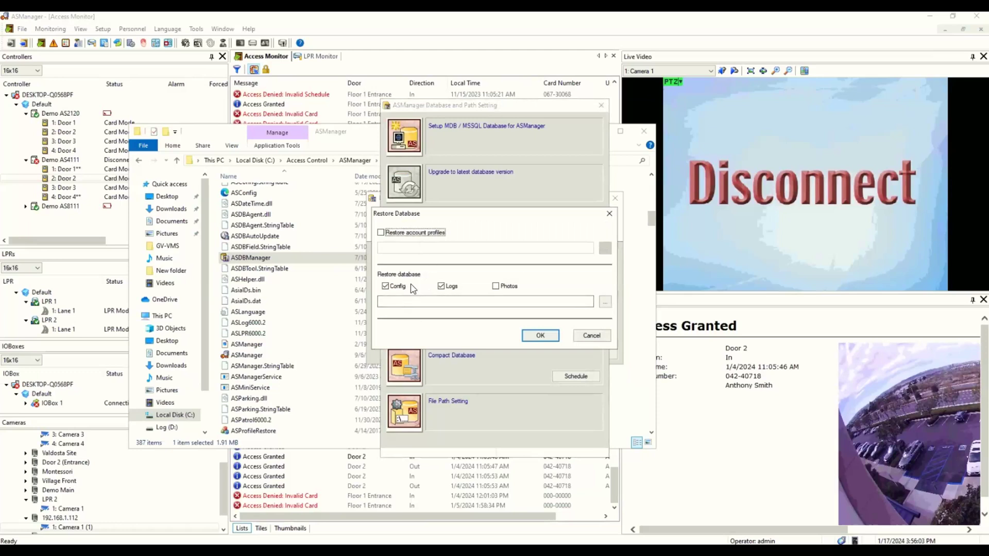
left_click(381, 233)
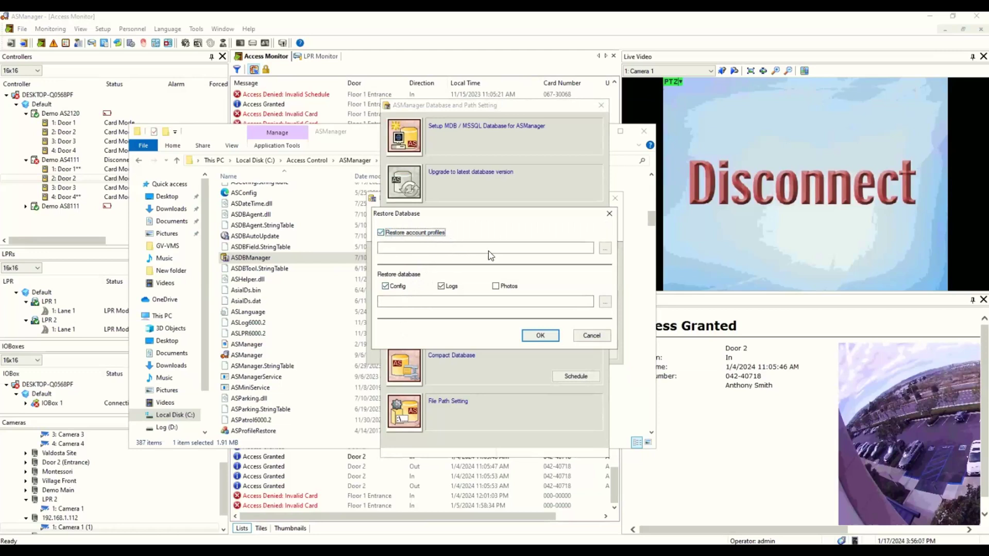
left_click(606, 248)
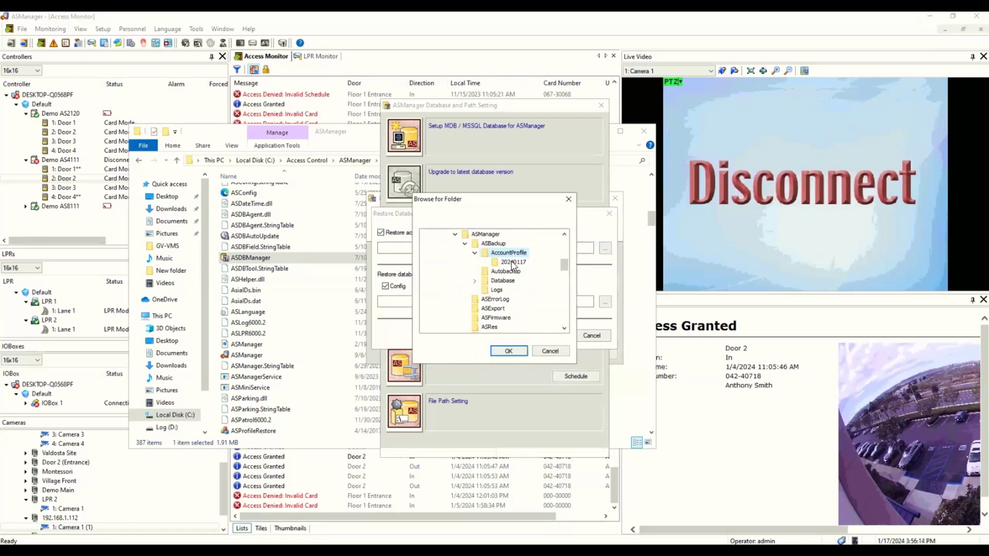
left_click(555, 352)
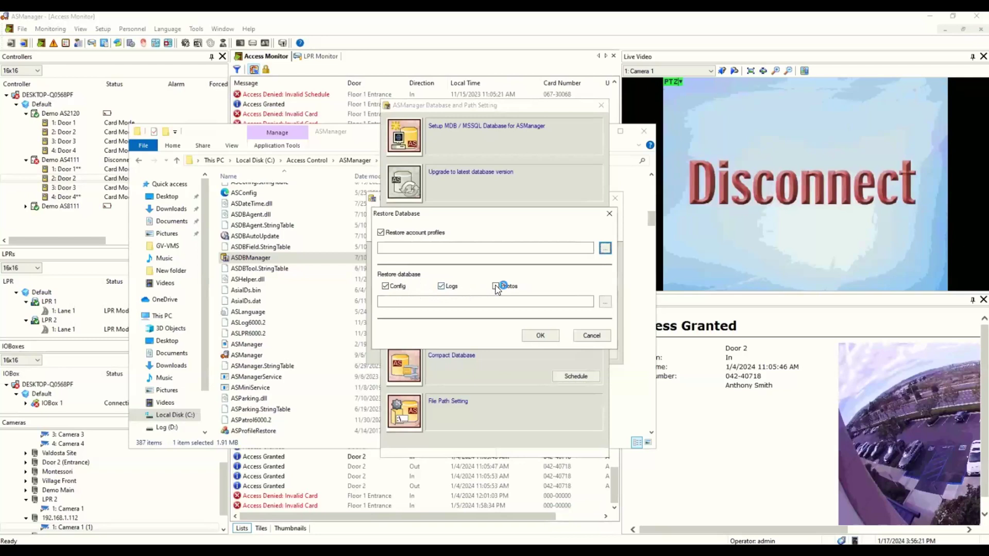
- Include photos in the restore, choose the ASBackup\Database\20240117 folder as the database source, and submit the restore
left_click(495, 286)
left_click(605, 303)
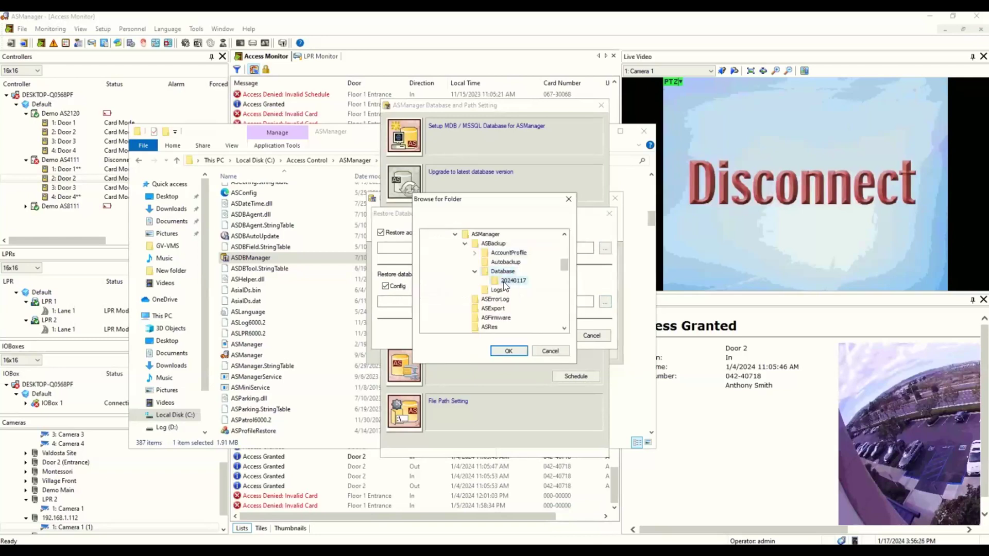
left_click(509, 351)
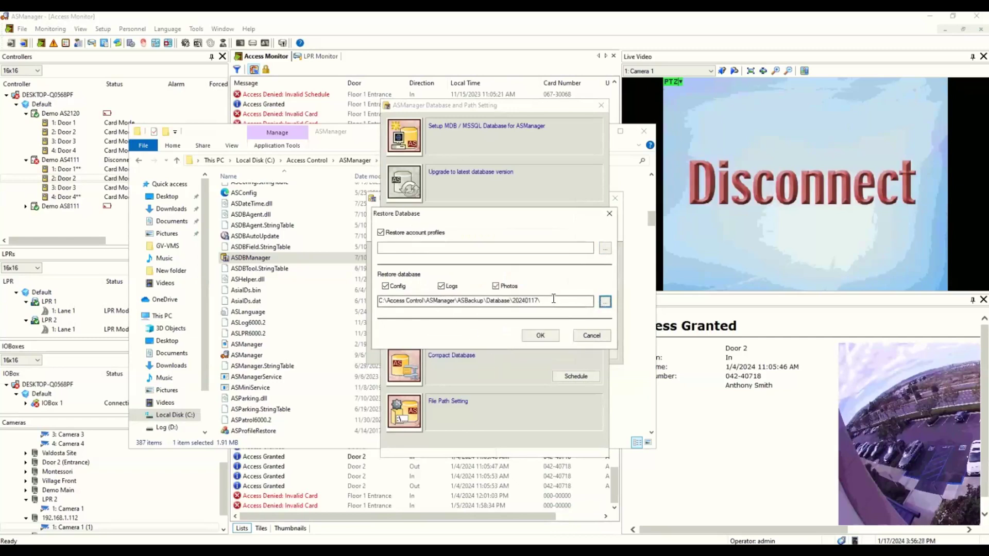
left_click(546, 338)
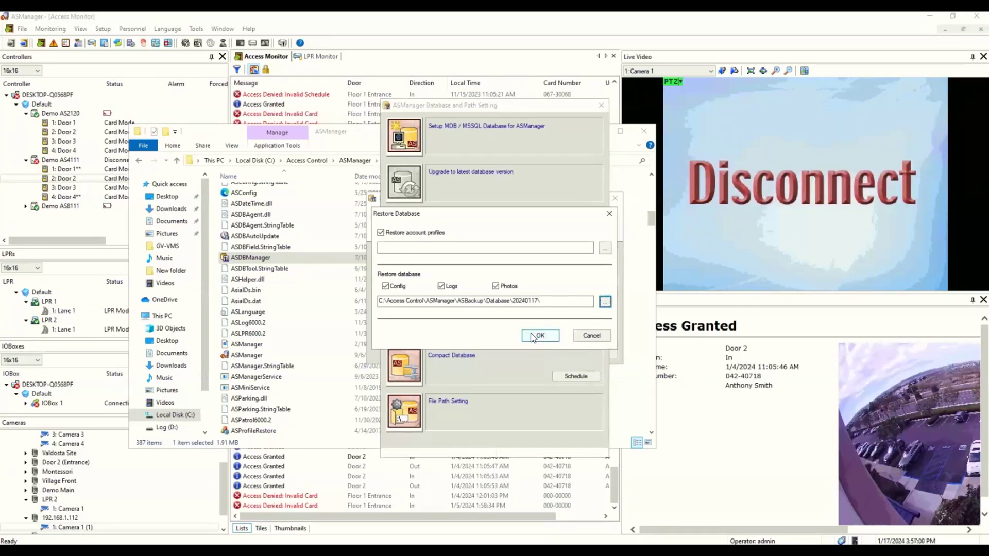
left_click(533, 336)
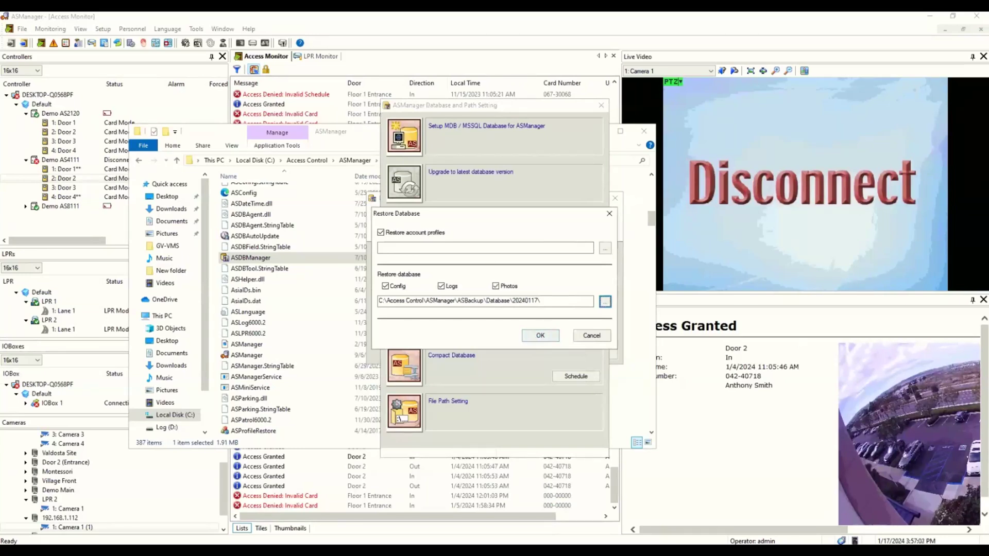